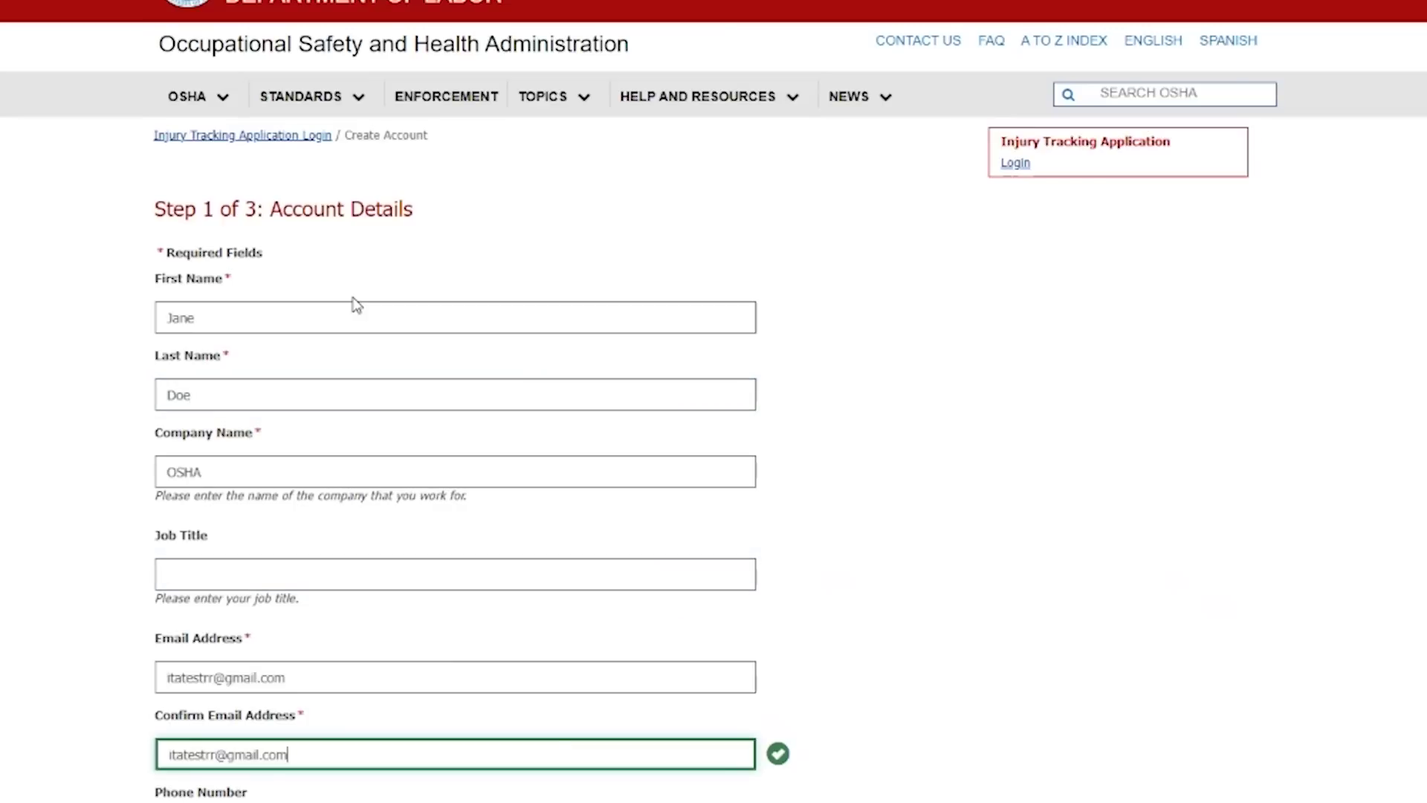
Enter the chosen username, pass the robot check, and accept the Terms of Use to submit registration
scroll(355, 305, down, 2)
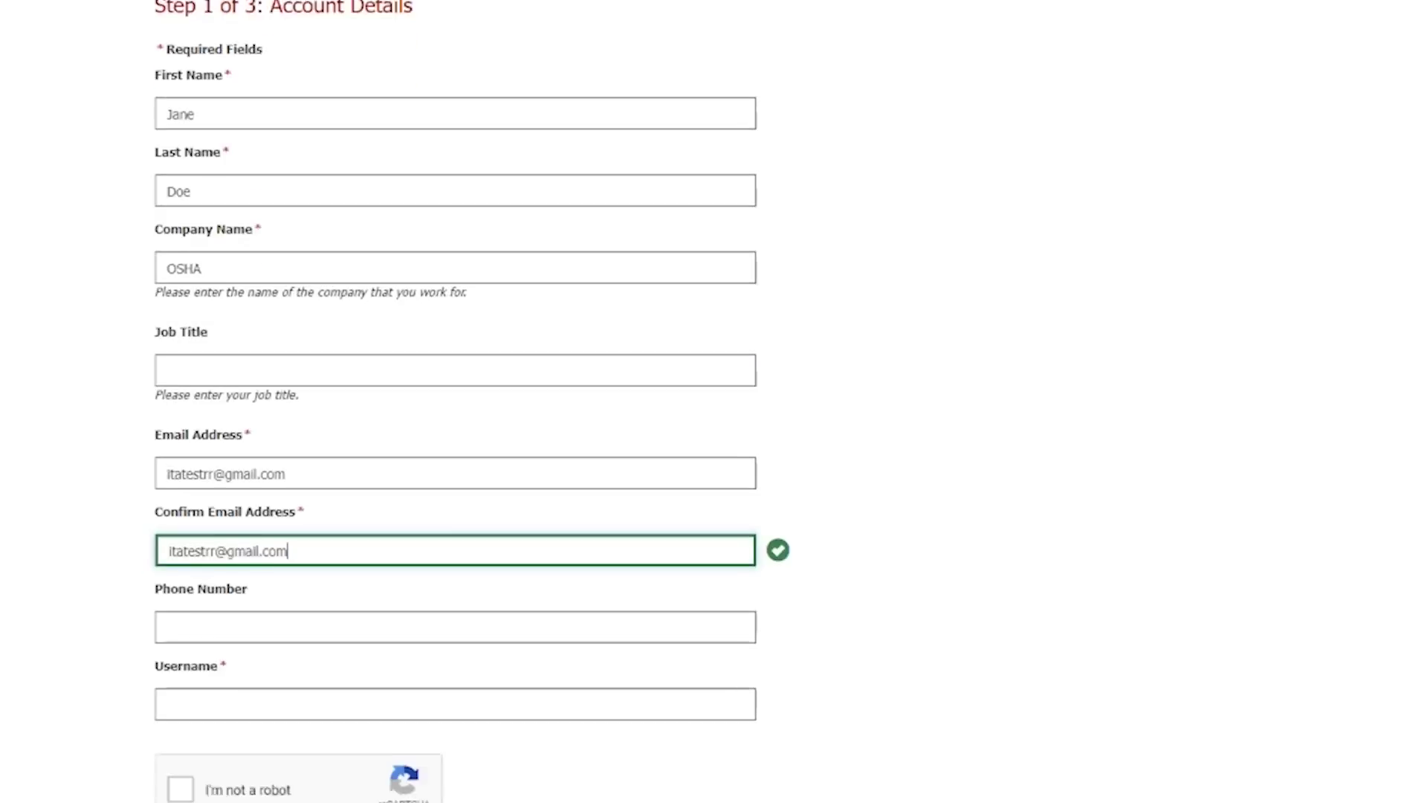
scroll(455, 402, down, 2)
click(163, 581)
text(itatestrr)
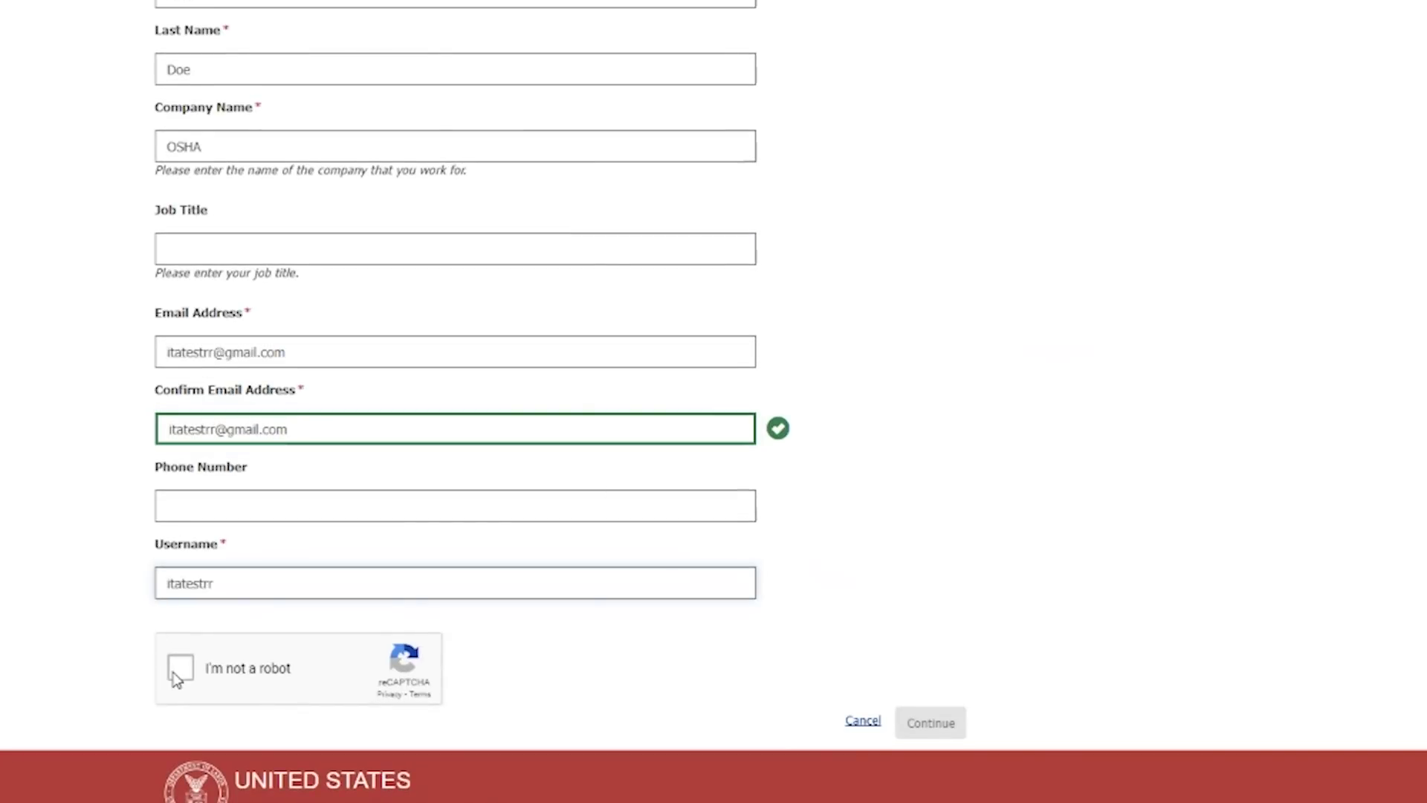
click(180, 671)
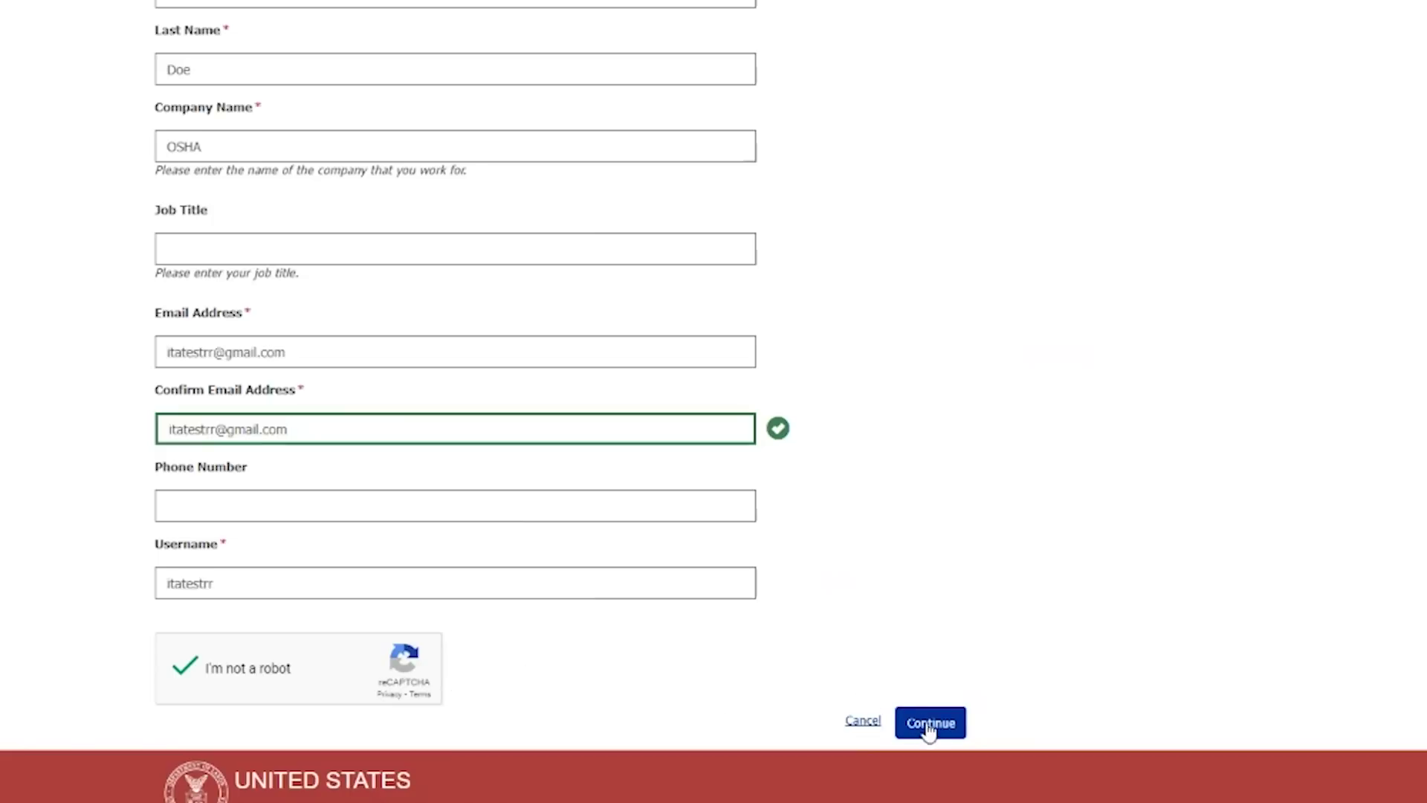
click(930, 727)
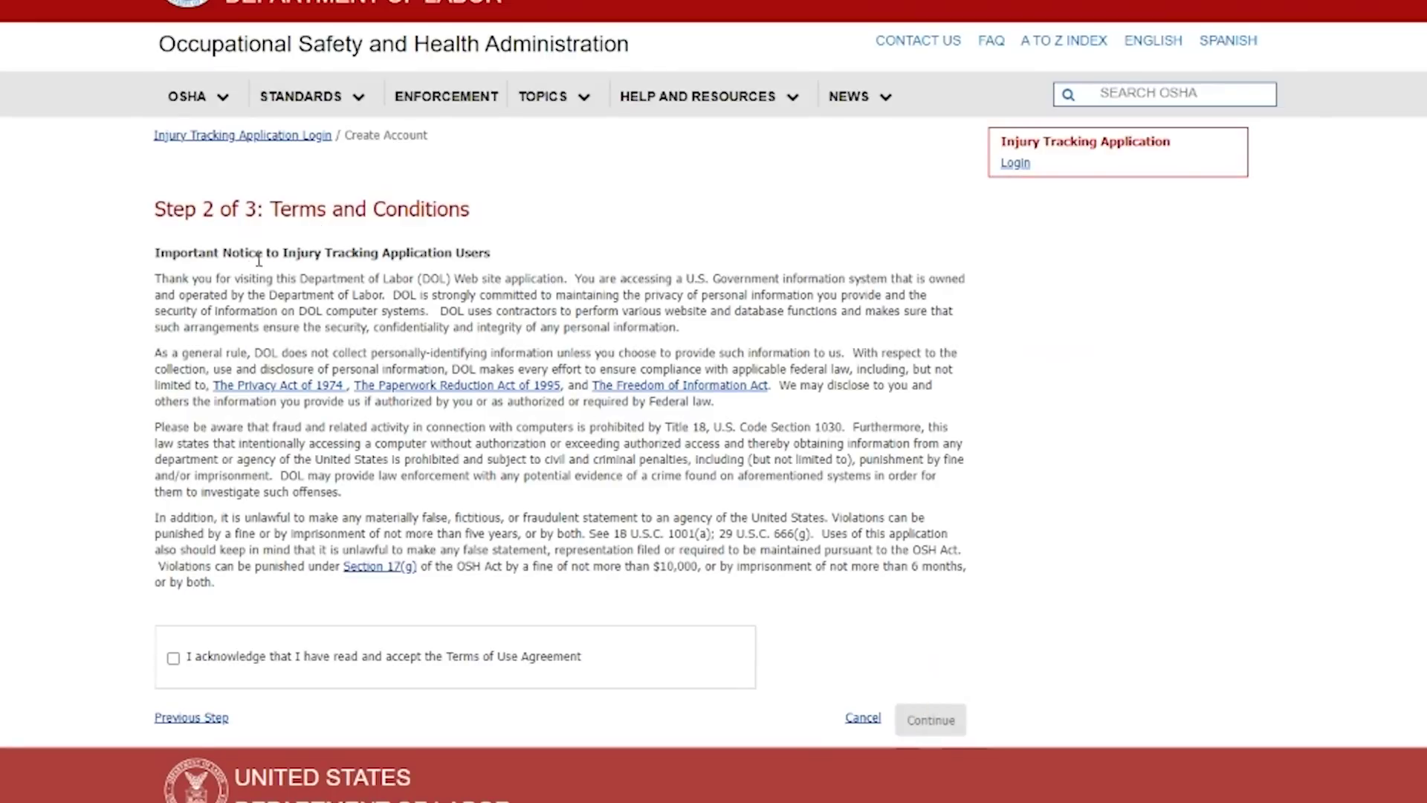
click(173, 658)
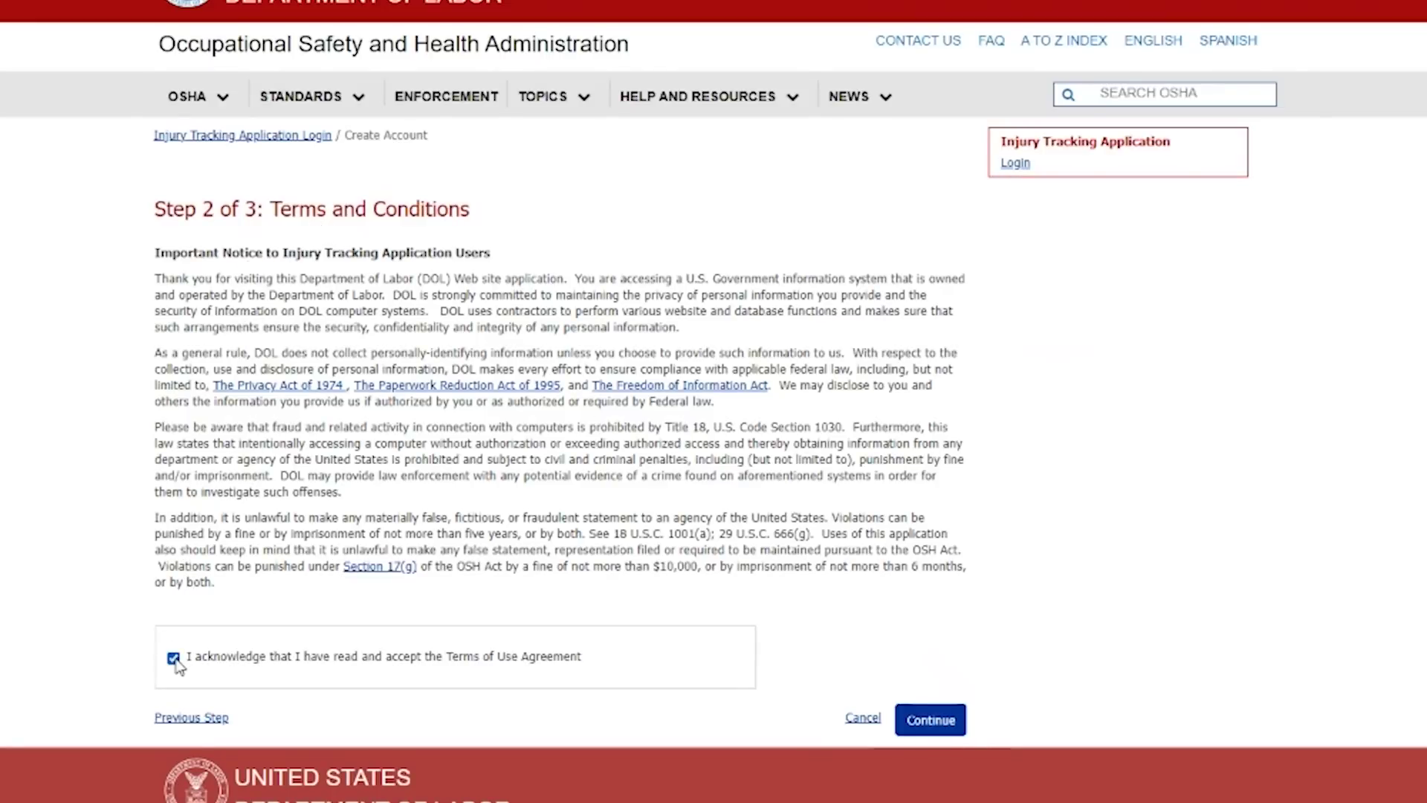
click(938, 718)
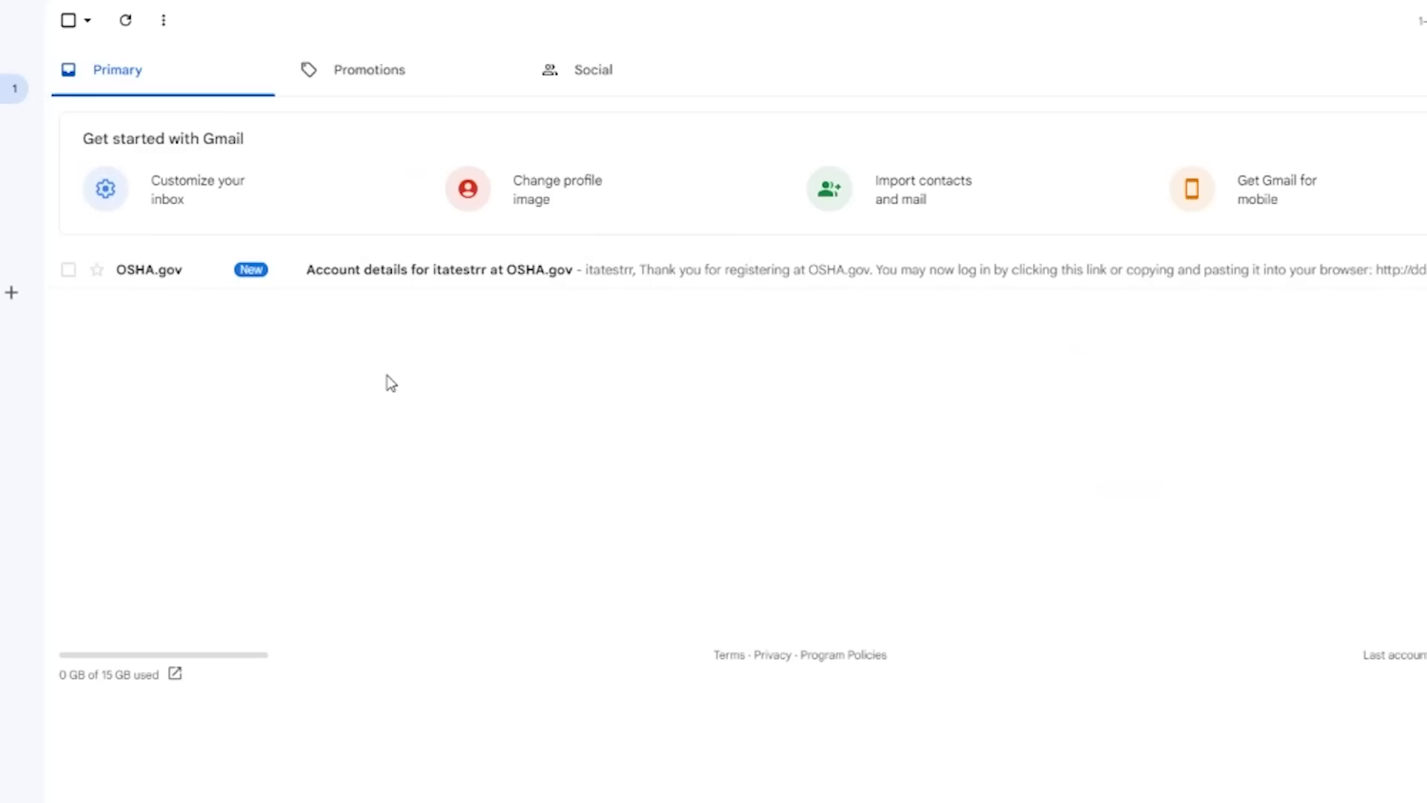
Open the OSHA.gov account-details e-mail and follow its one-time login link
click(375, 273)
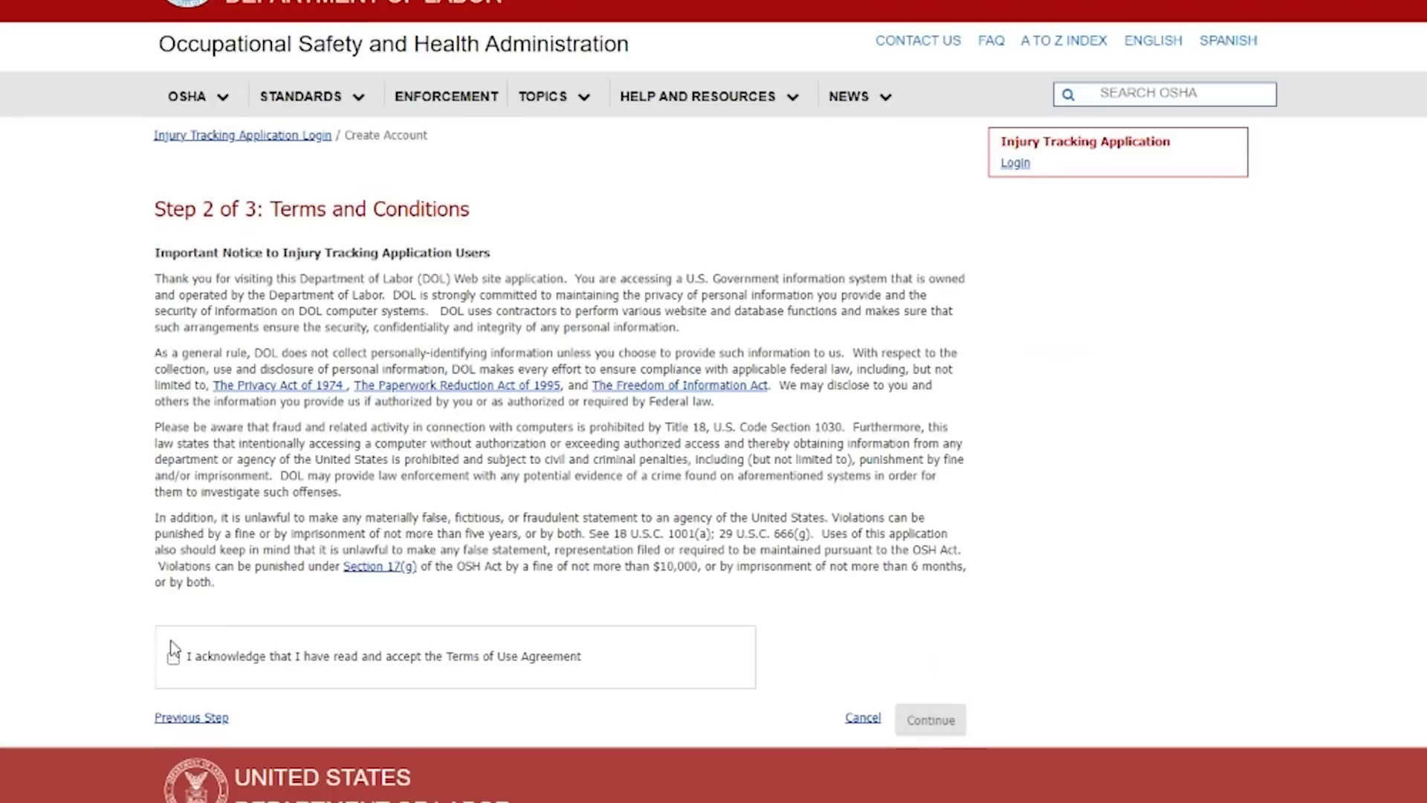
click(86, 661)
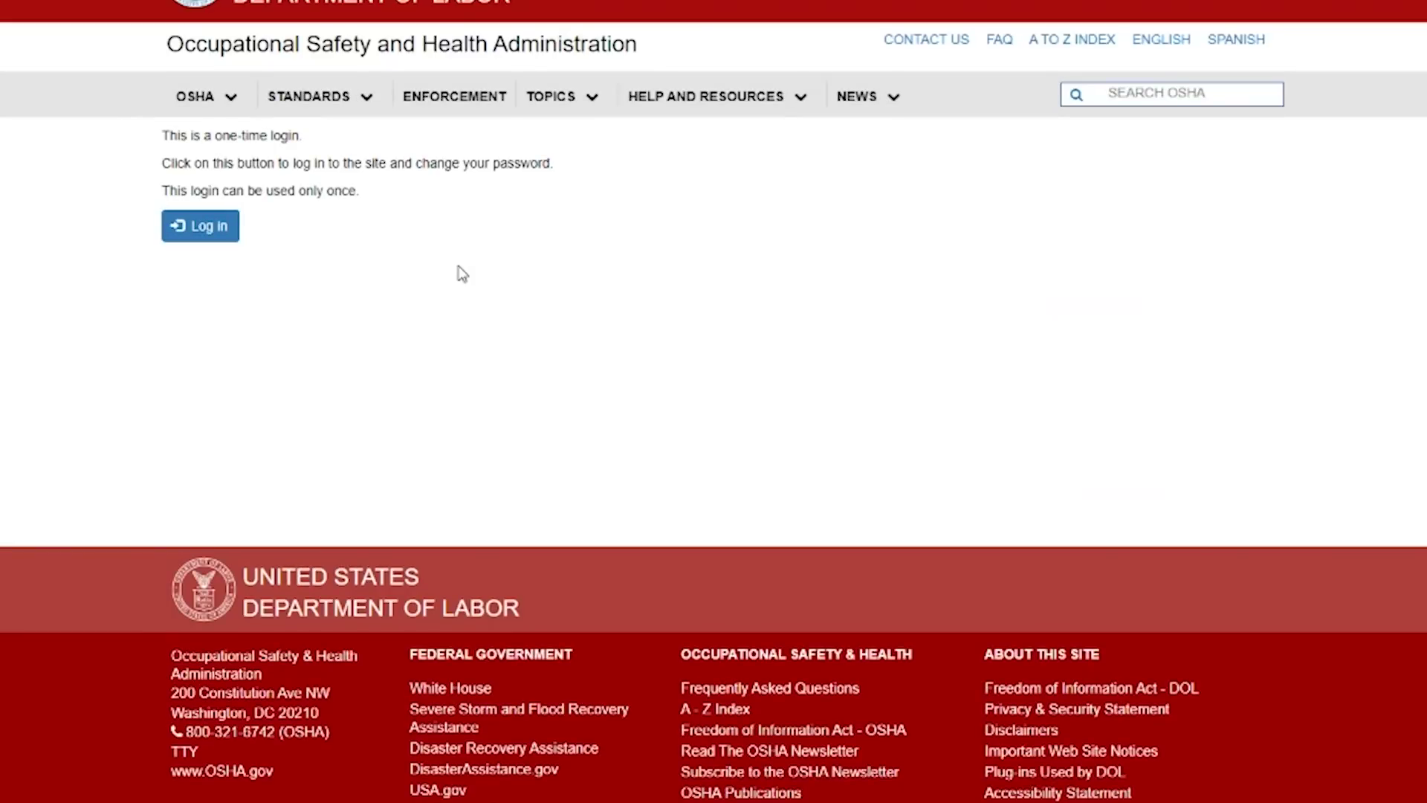
Log in with the one-time link and enter the new account password
click(208, 233)
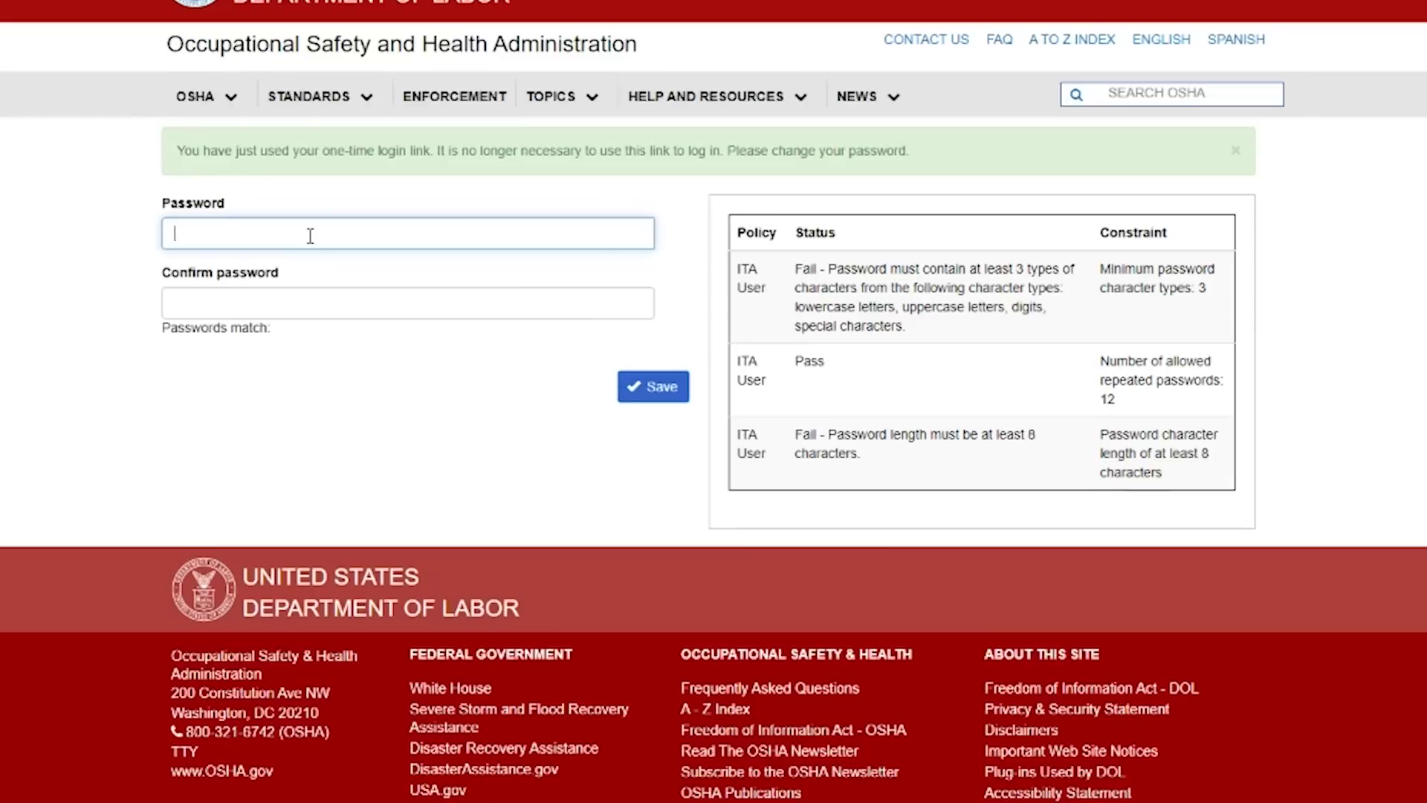
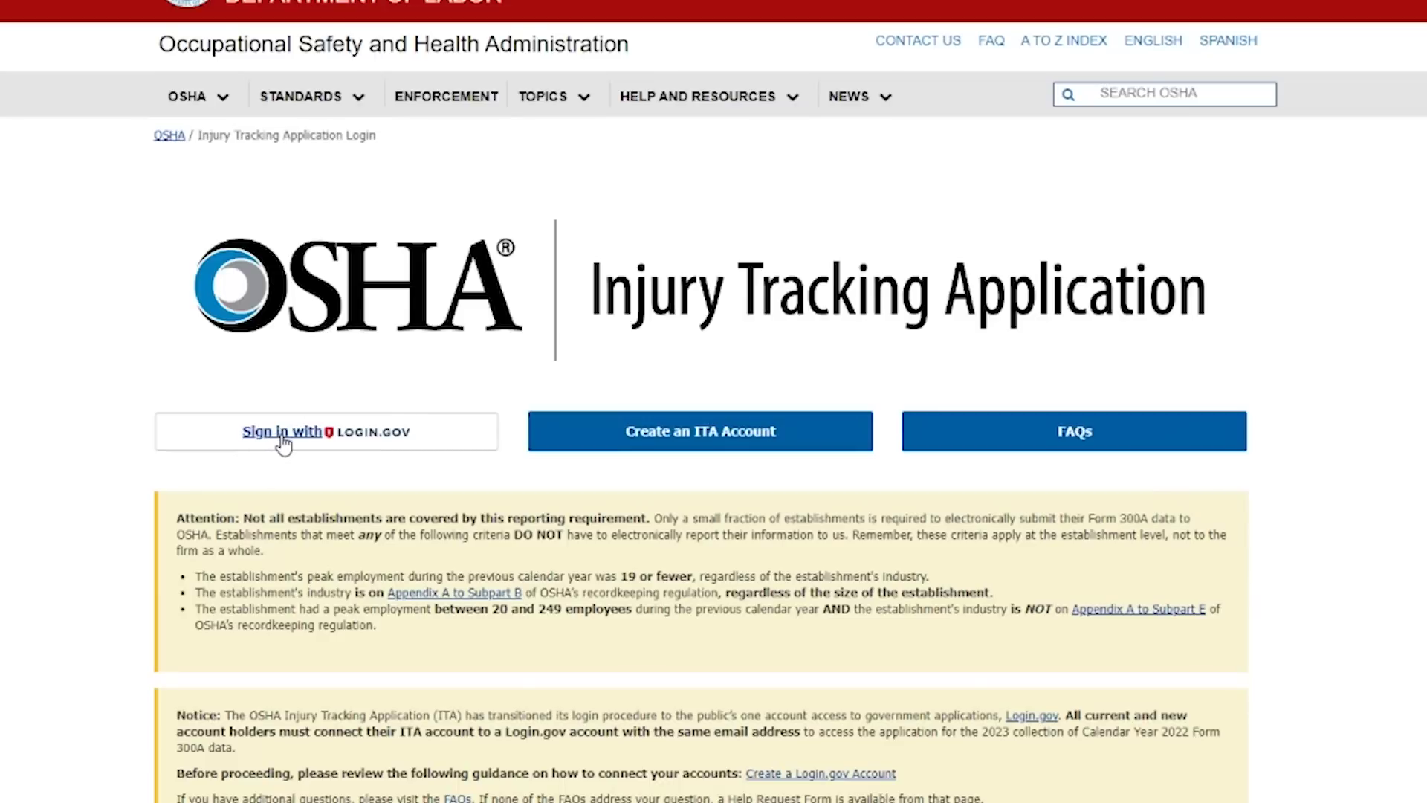
Go through 'Sign in with LOGIN.GOV' to Login.gov and choose 'Create an account'
click(283, 433)
click(283, 438)
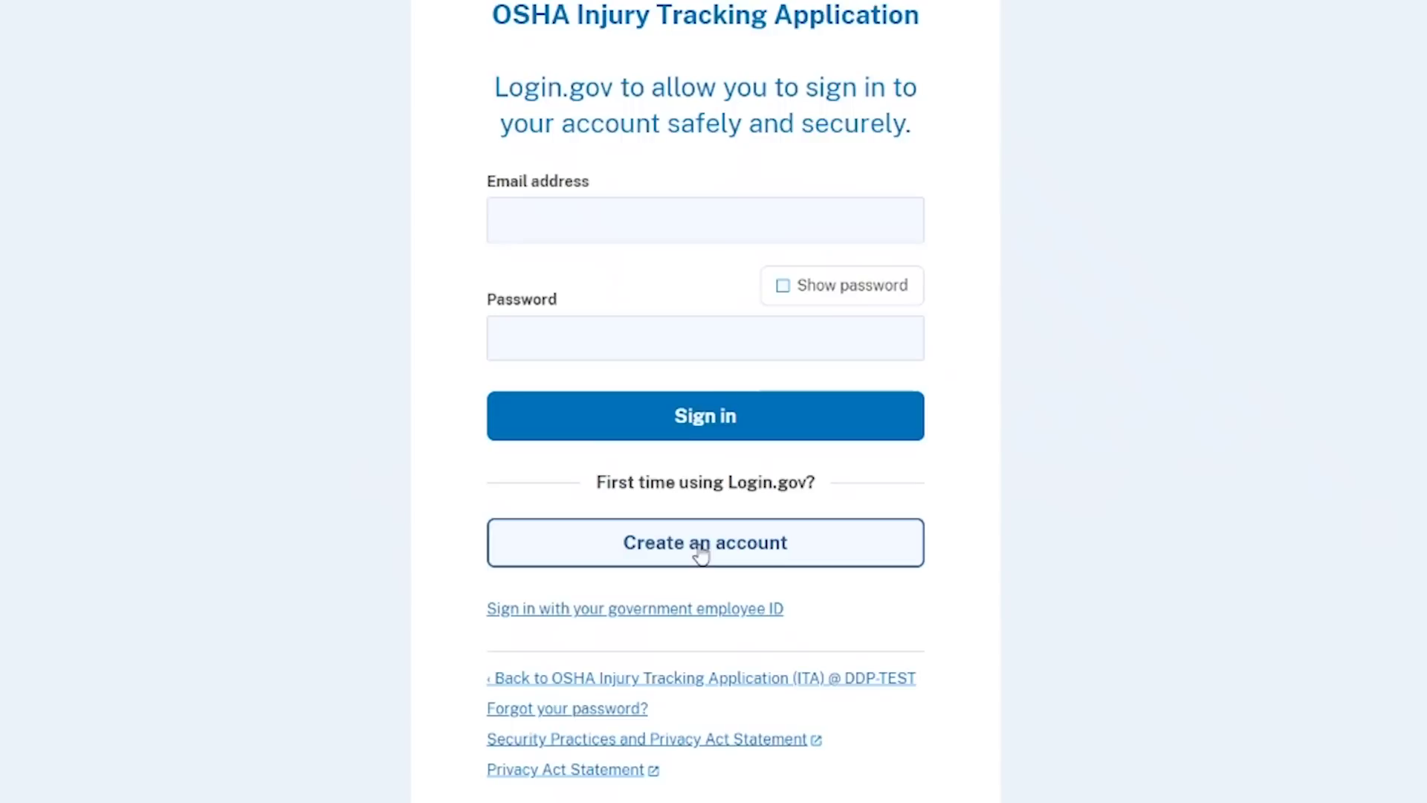
click(701, 554)
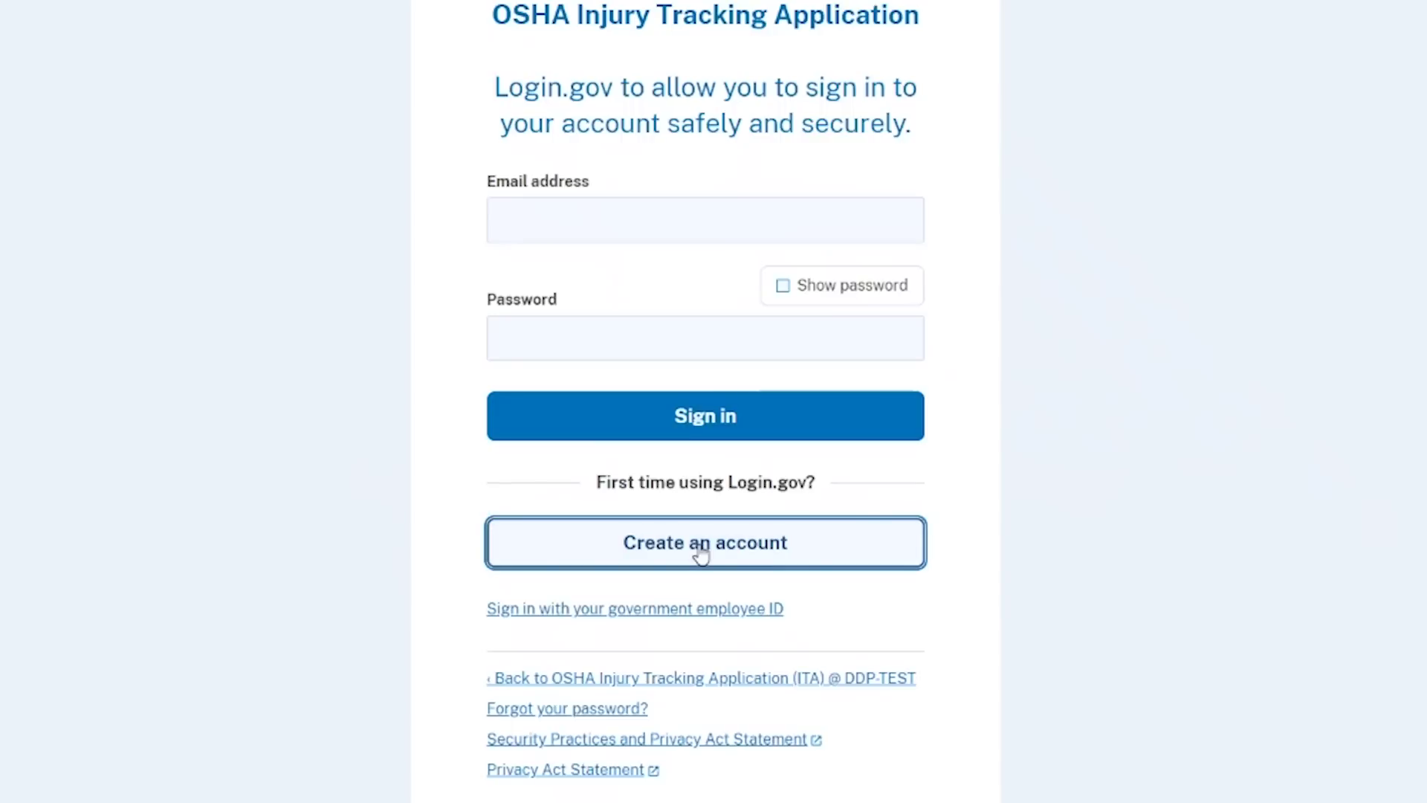
Submit the account's Gmail address to Login.gov in English, accepting the Rules of Use
click(583, 284)
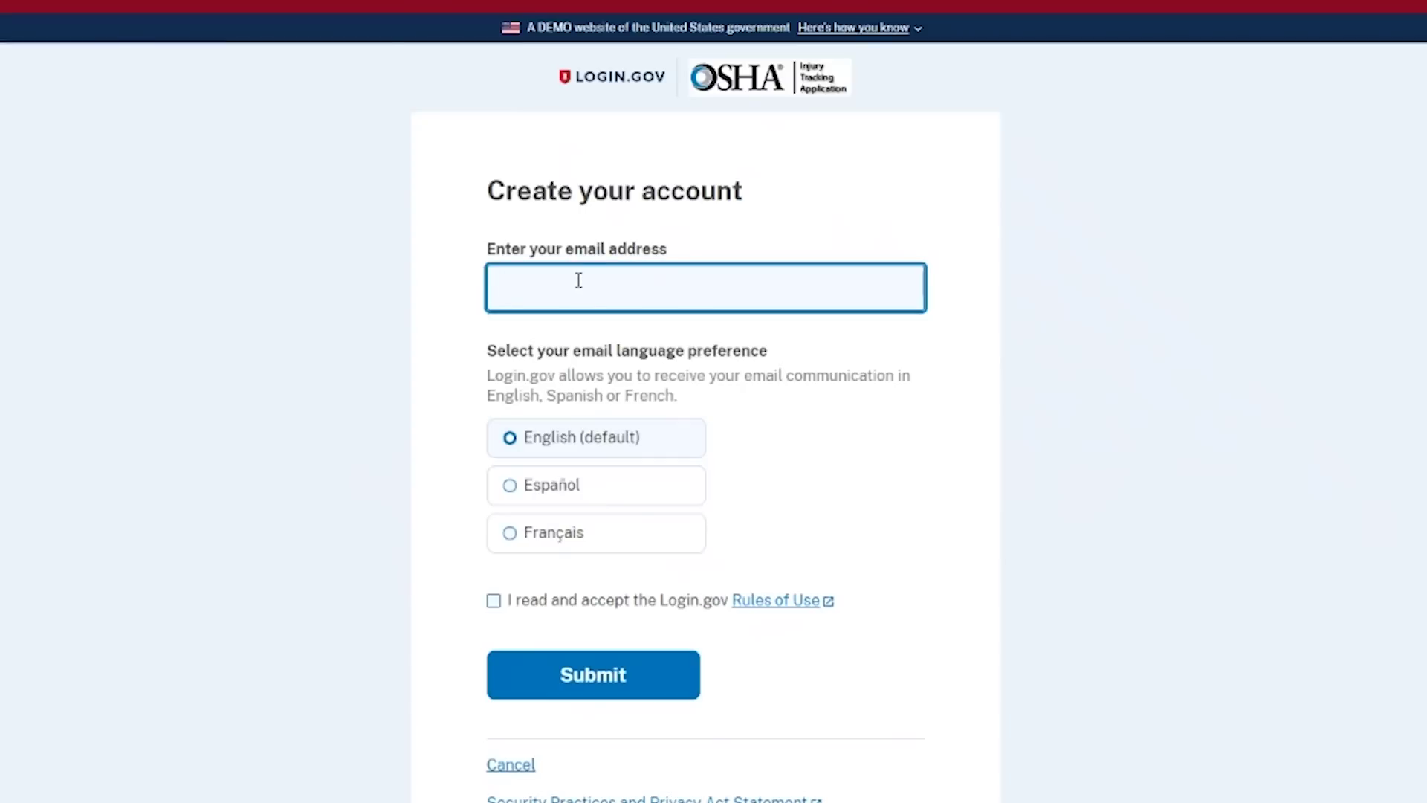
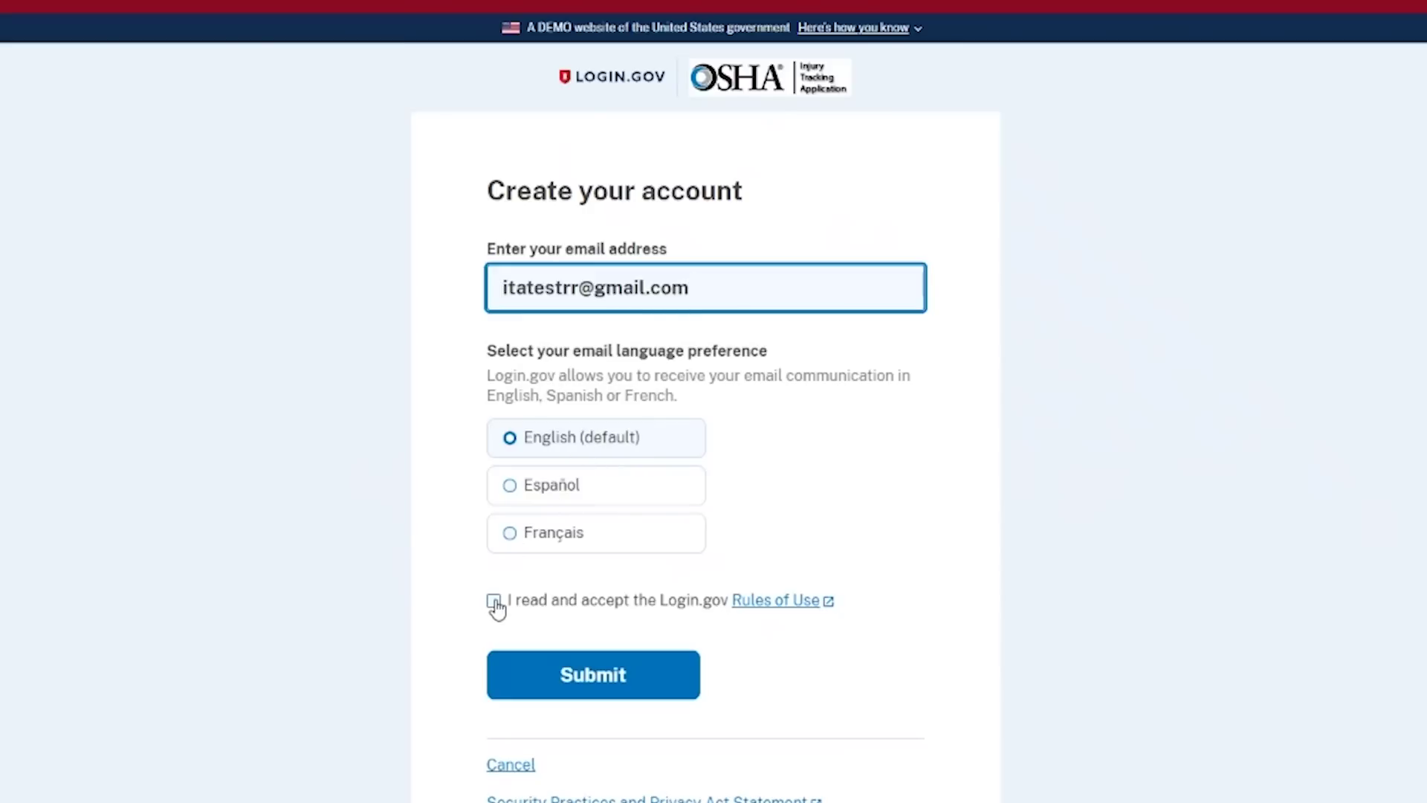
click(494, 602)
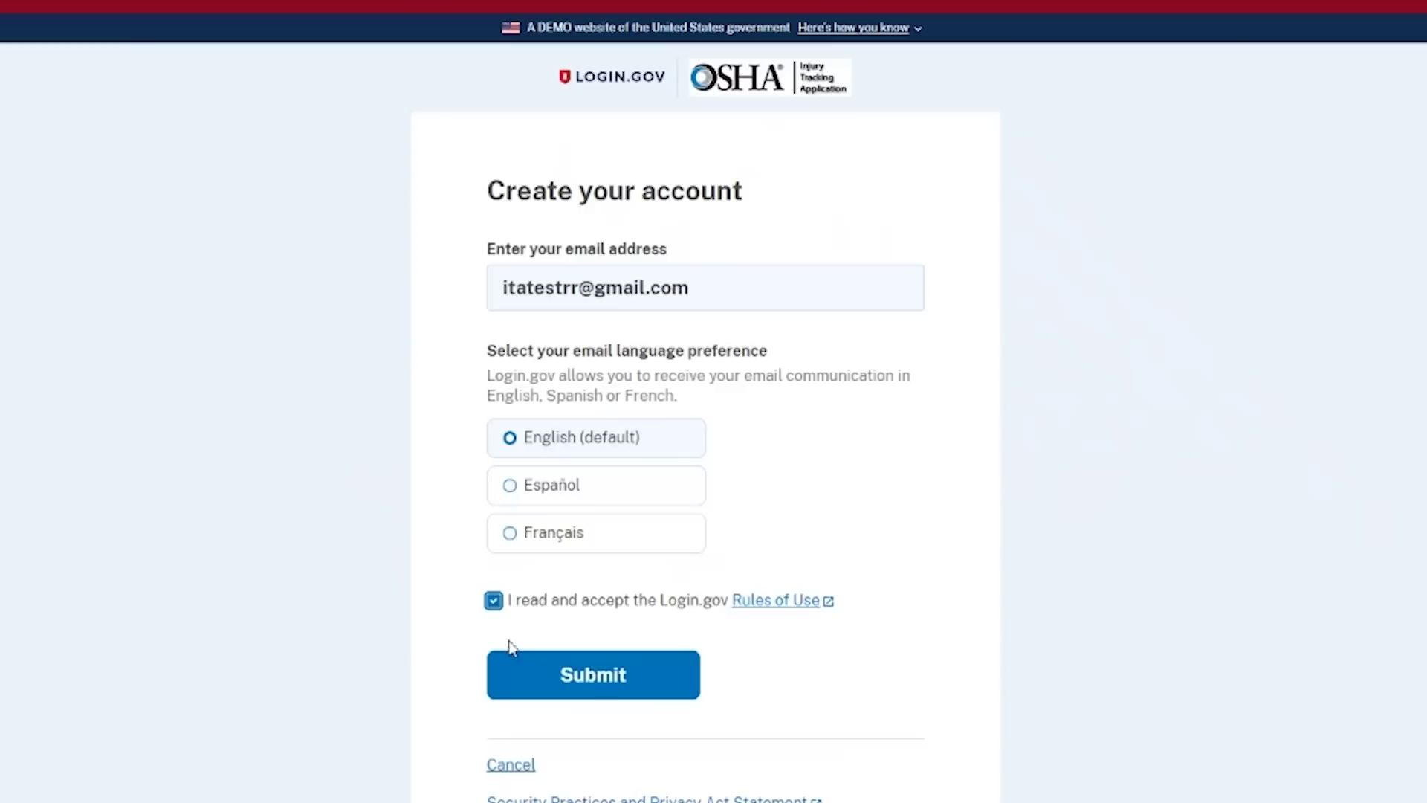
click(590, 678)
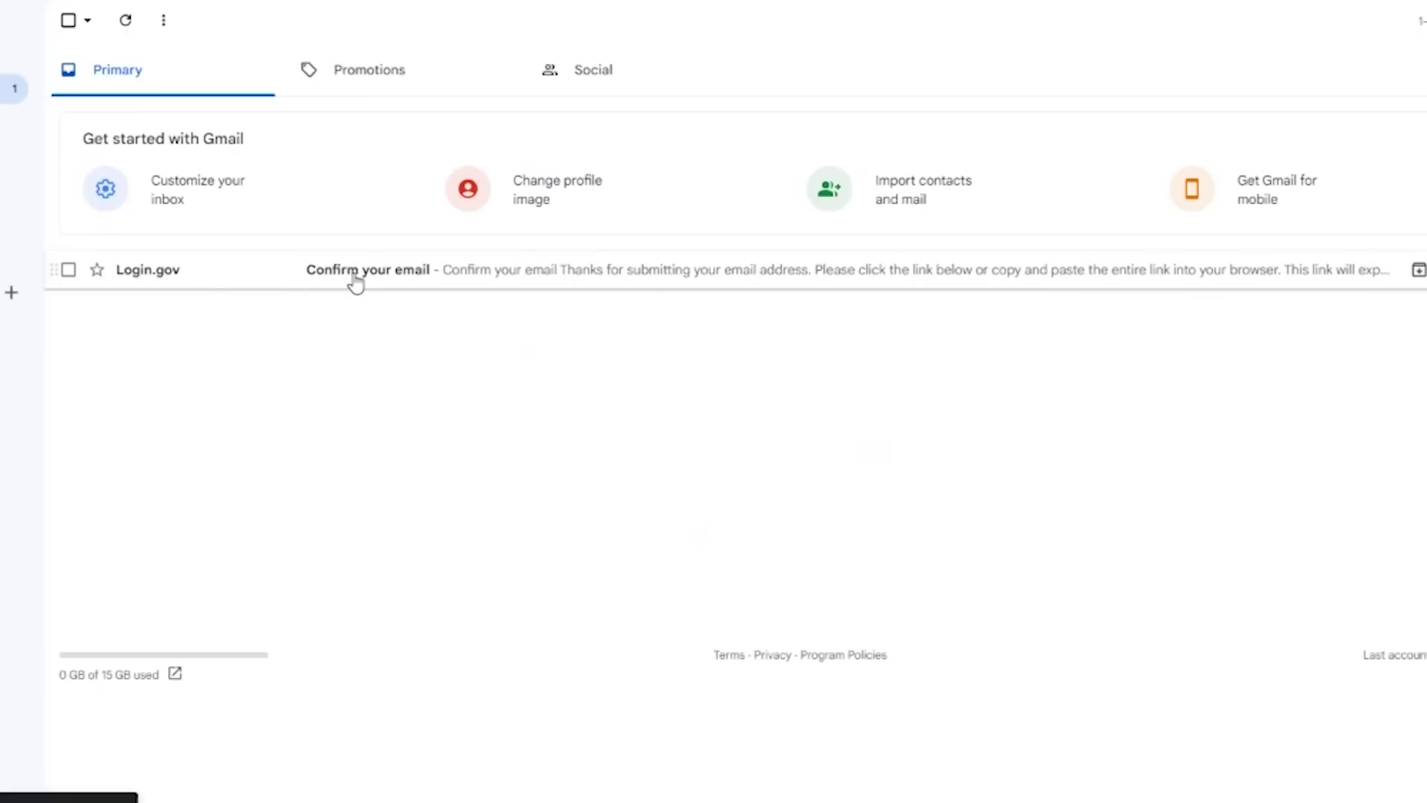
Open Login.gov's 'Confirm your email' message and confirm the e-mail address
click(355, 275)
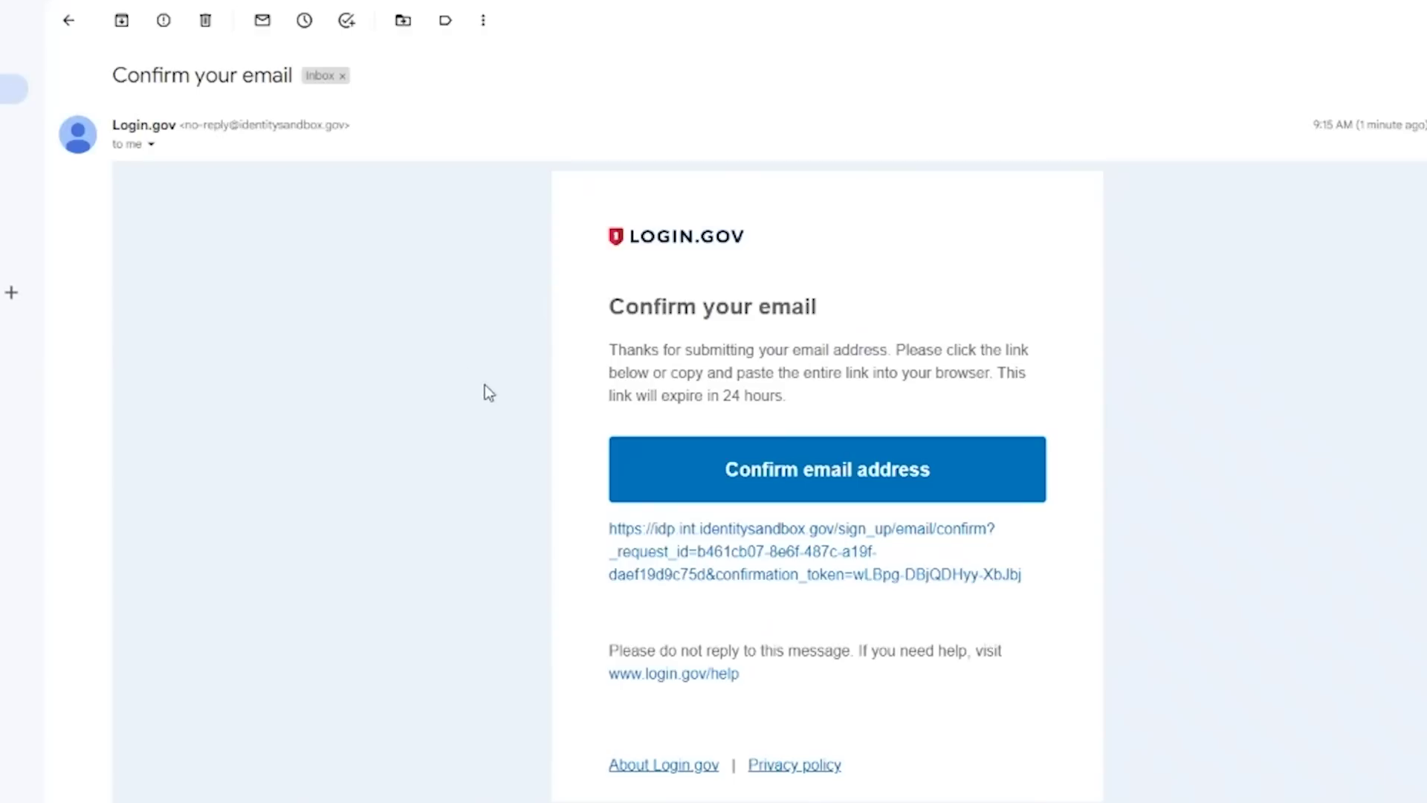
click(780, 476)
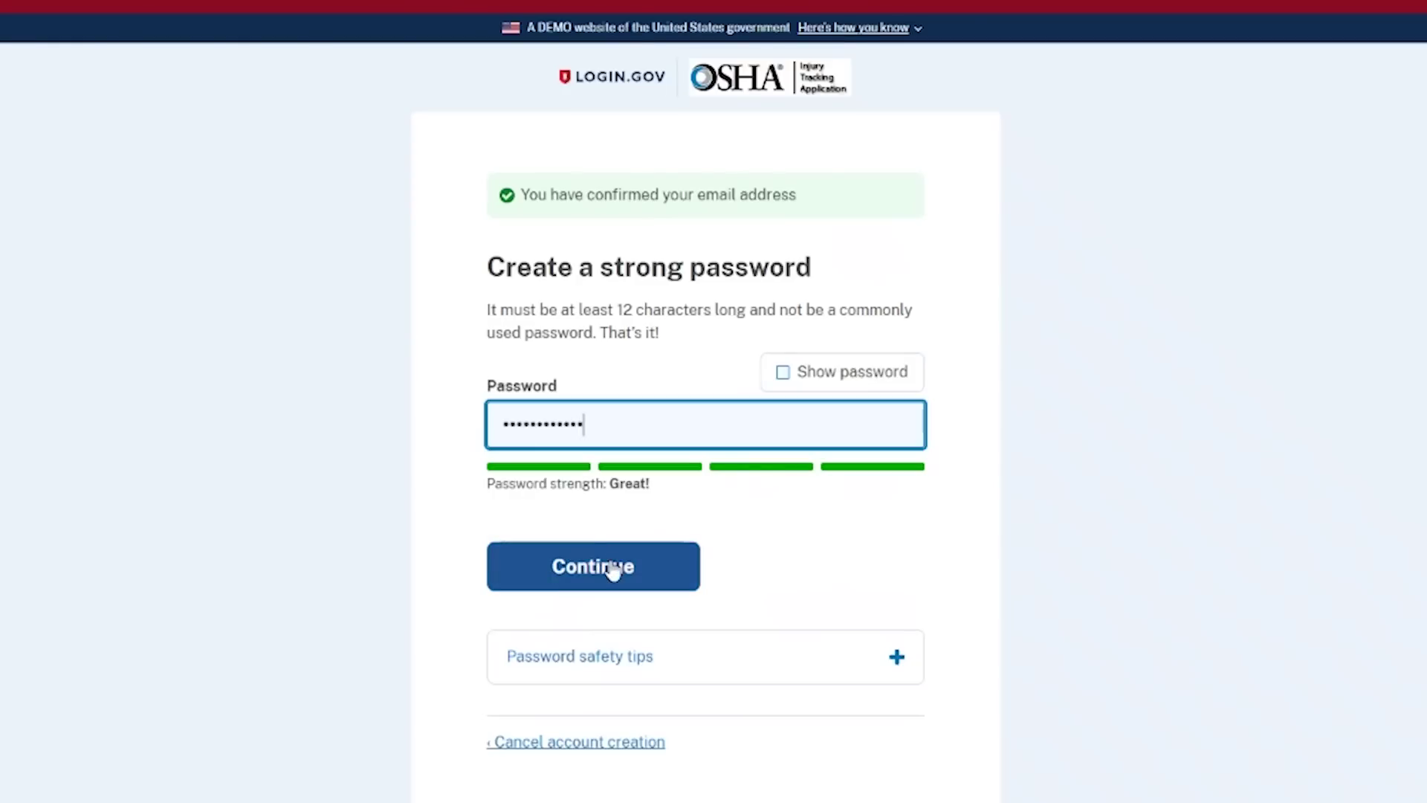
Accept the new Great-rated password and pick Authentication application as the security method
click(605, 579)
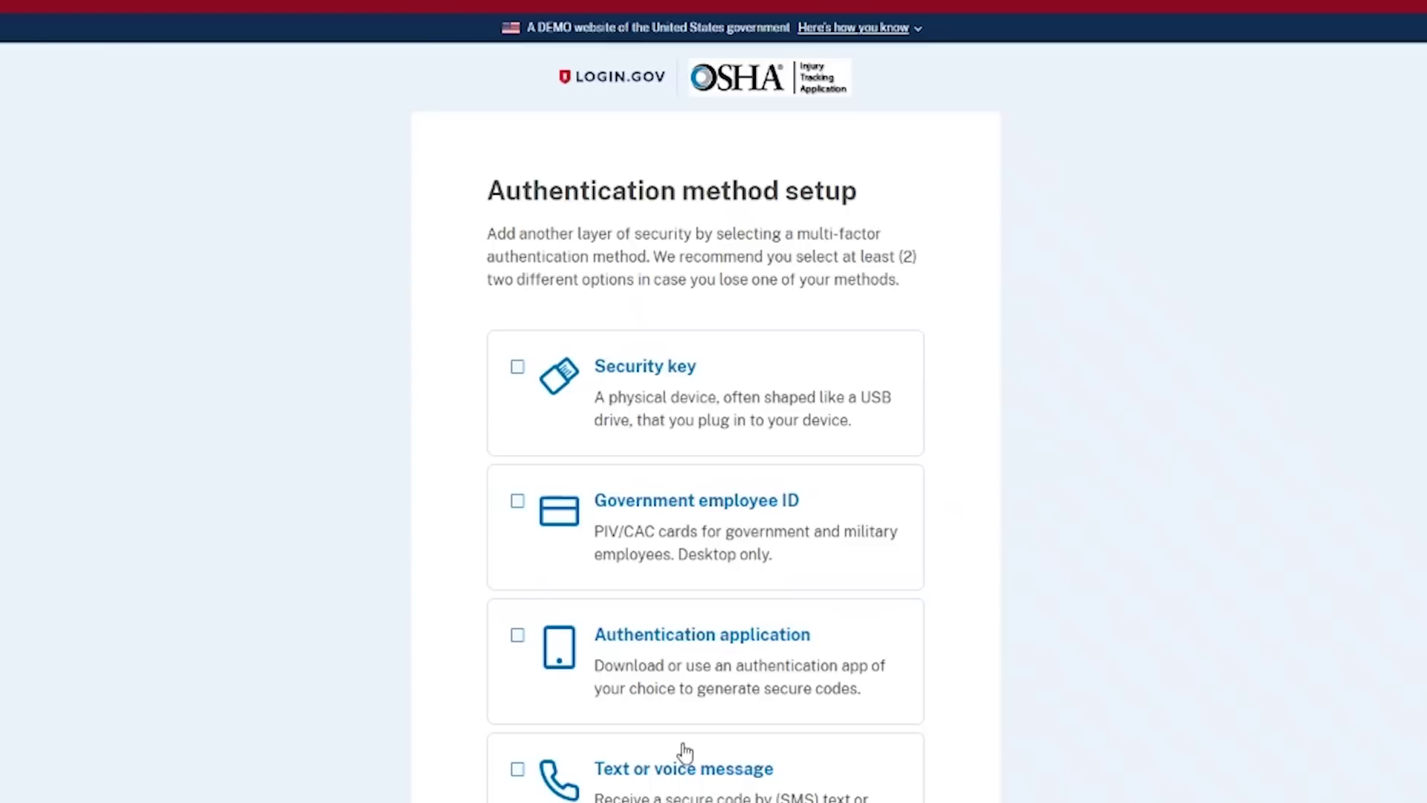
click(690, 664)
scroll(667, 411, down, 6)
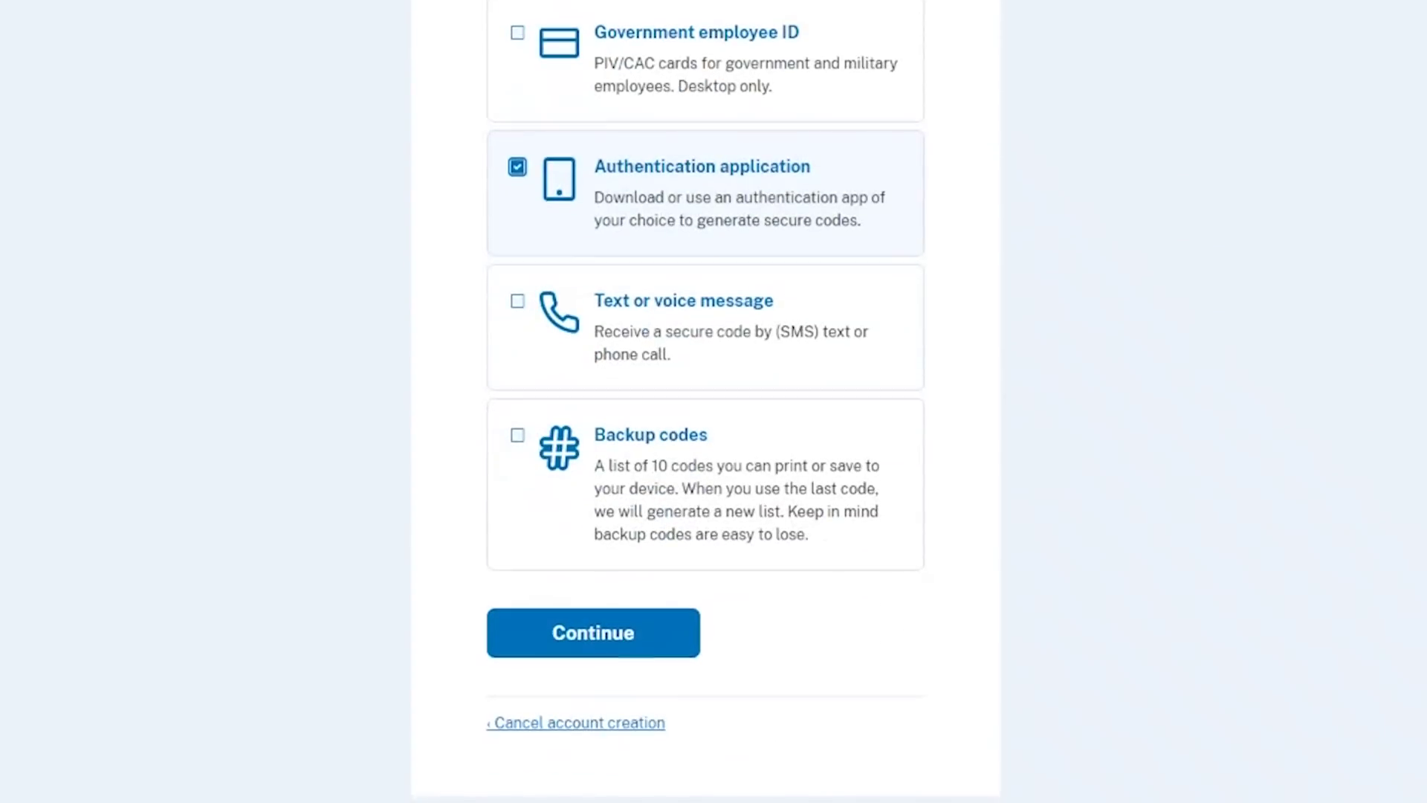
click(606, 640)
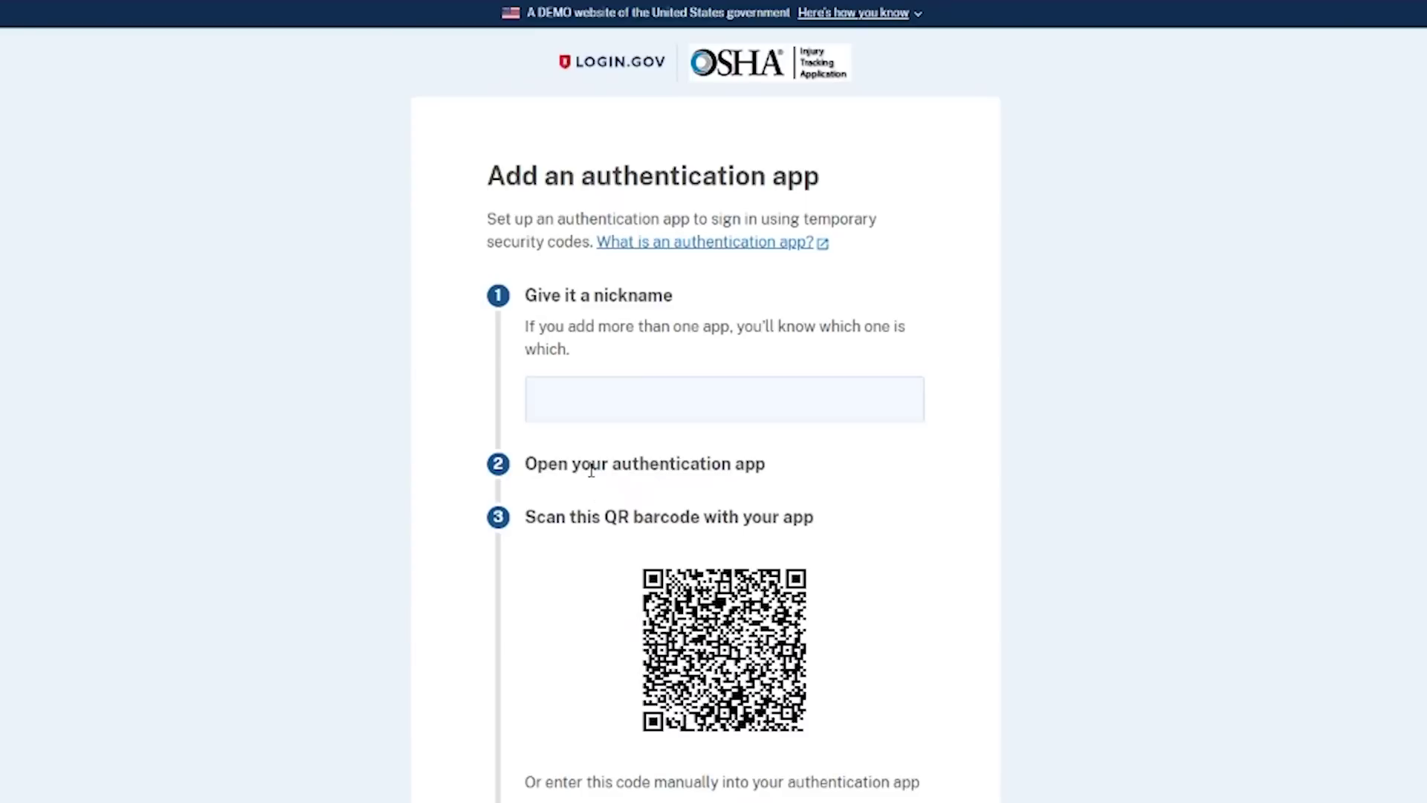
Give the authentication app a nickname and capture its QR code with a screen snip
click(588, 393)
text(itatestrr)
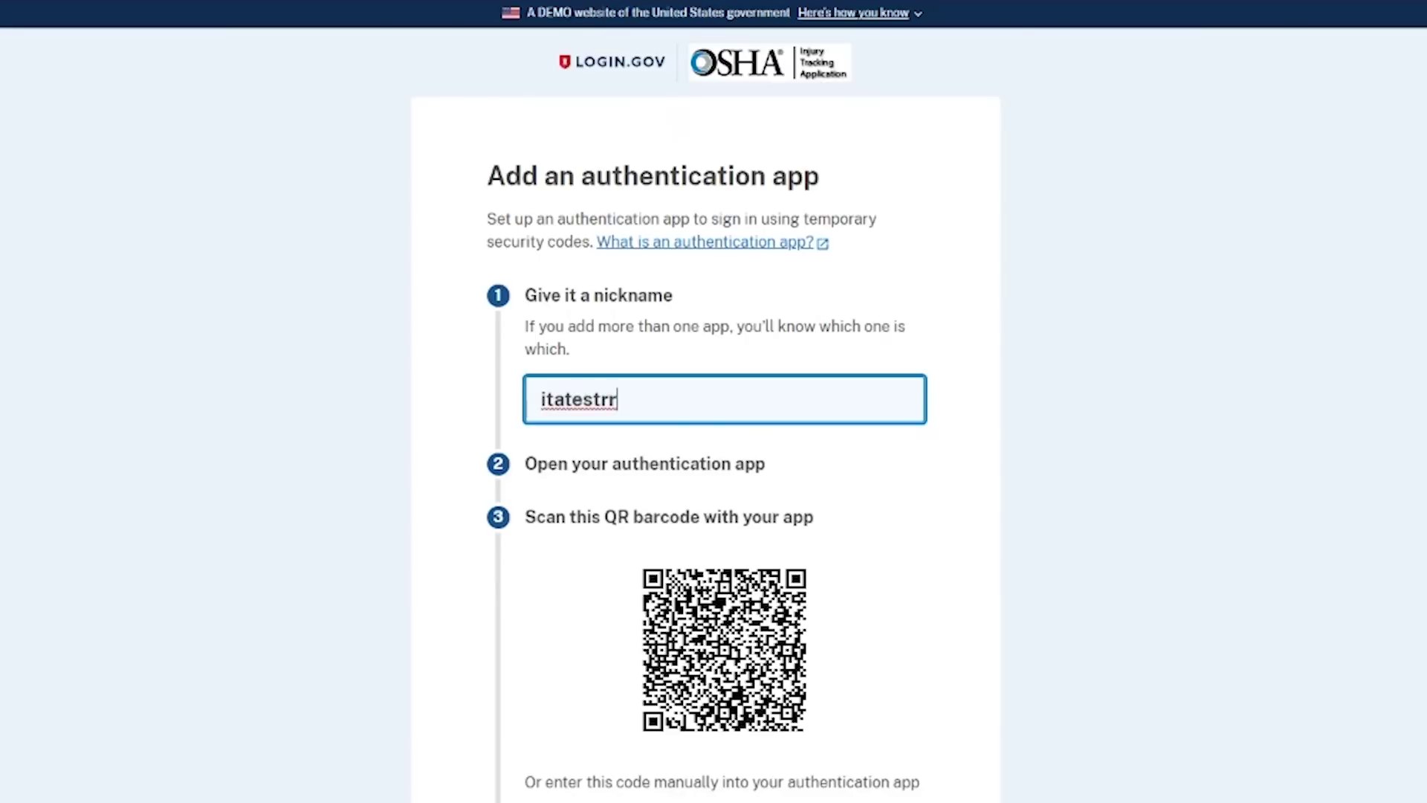
key(super+shift+s)
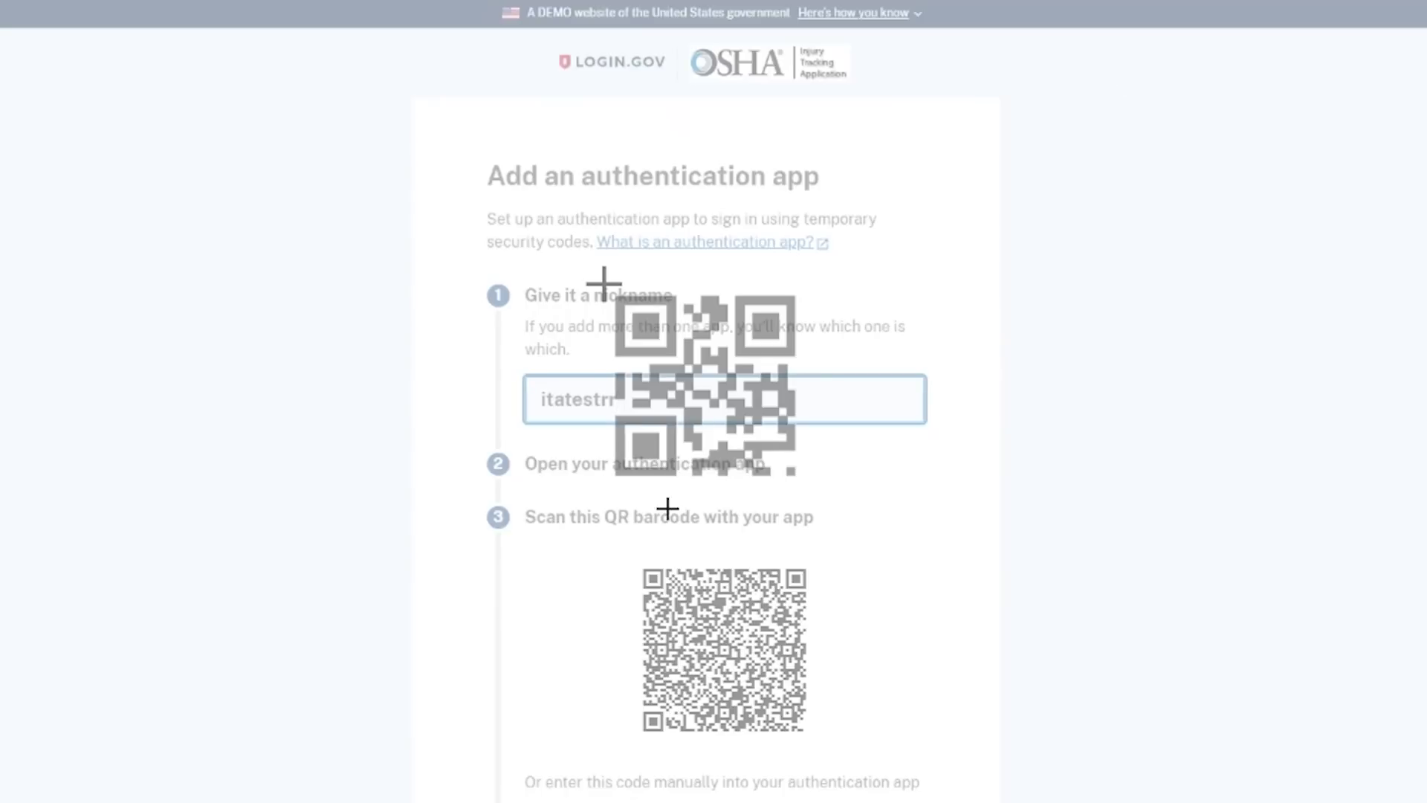
drag(607, 551, 835, 755)
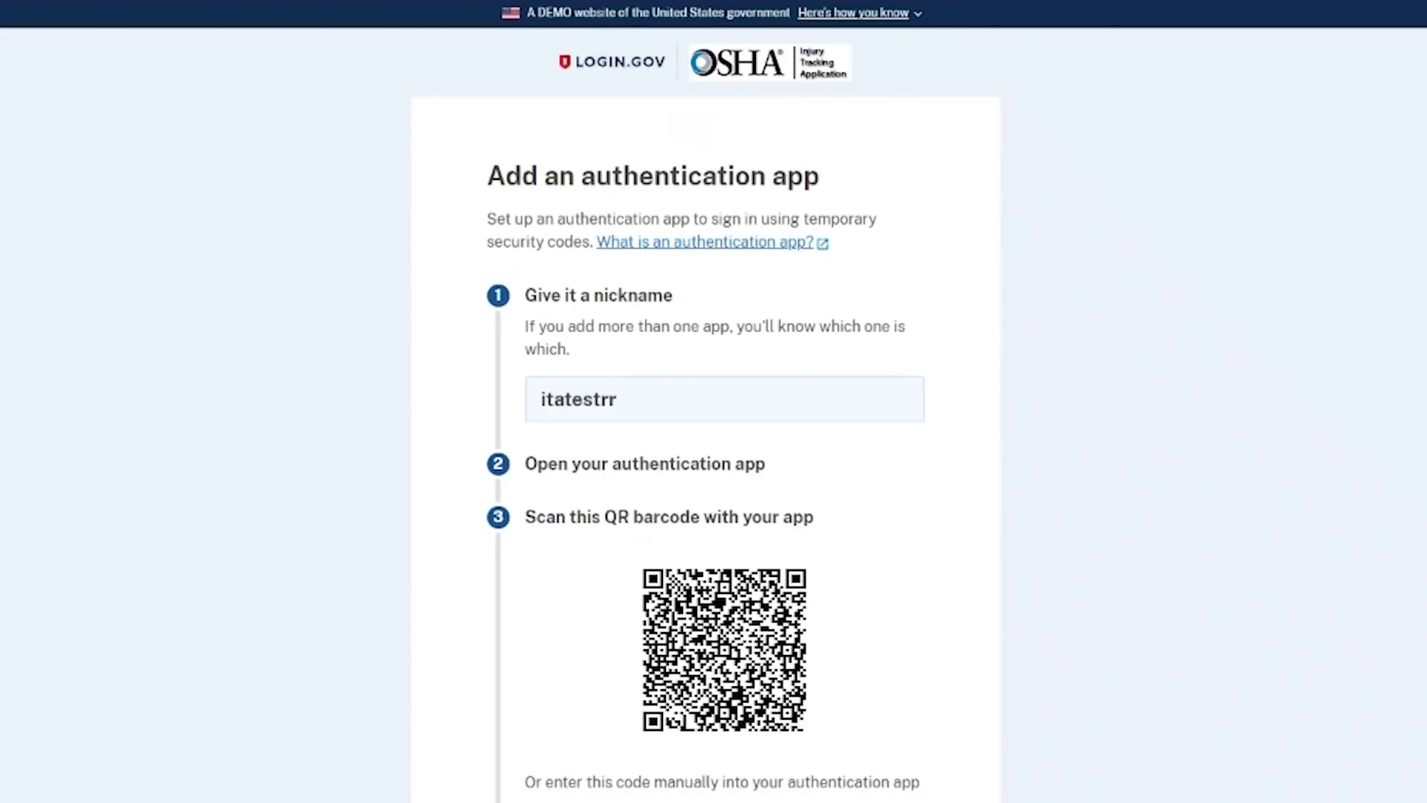
Enter the authenticator's temporary code and submit it to verify the app
scroll(713, 401, down, 5)
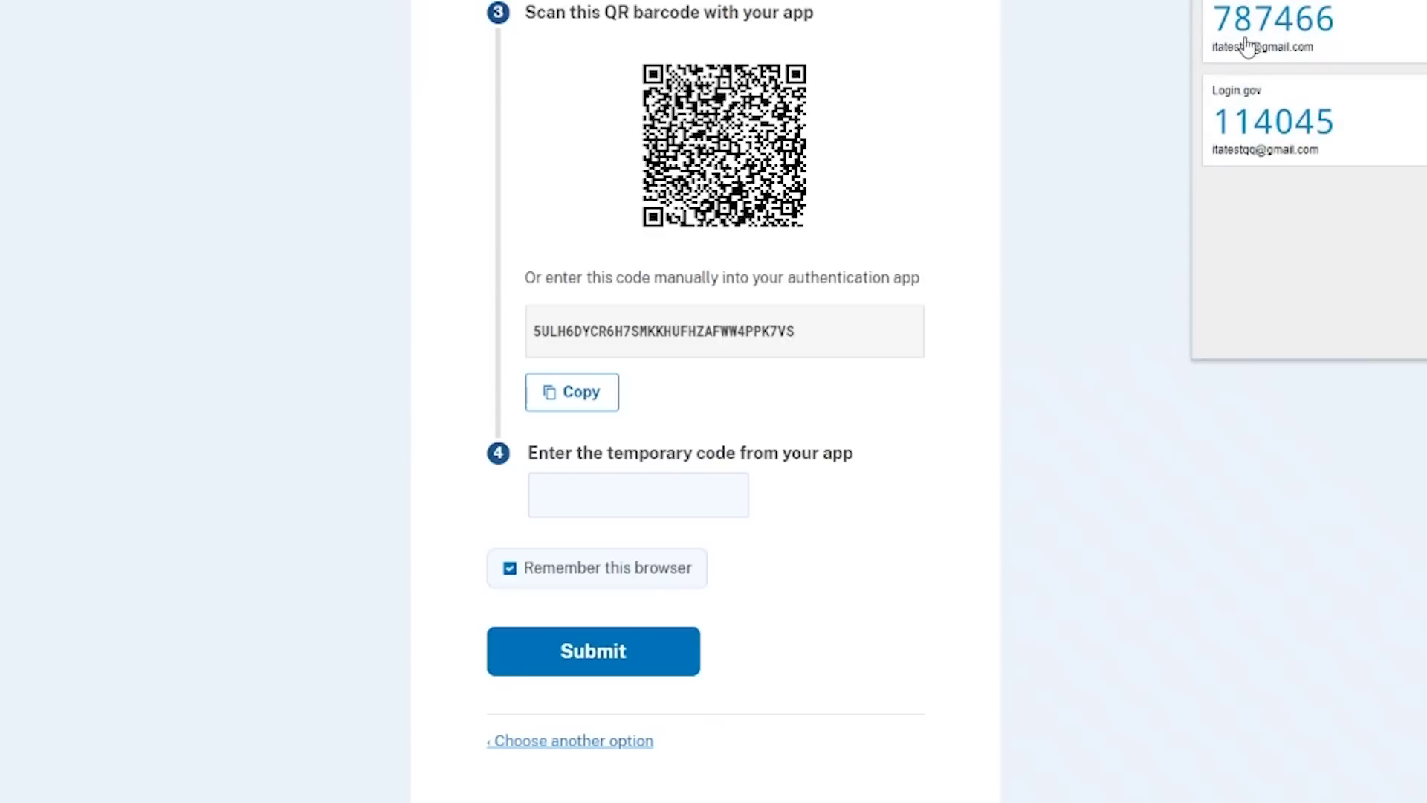
click(582, 492)
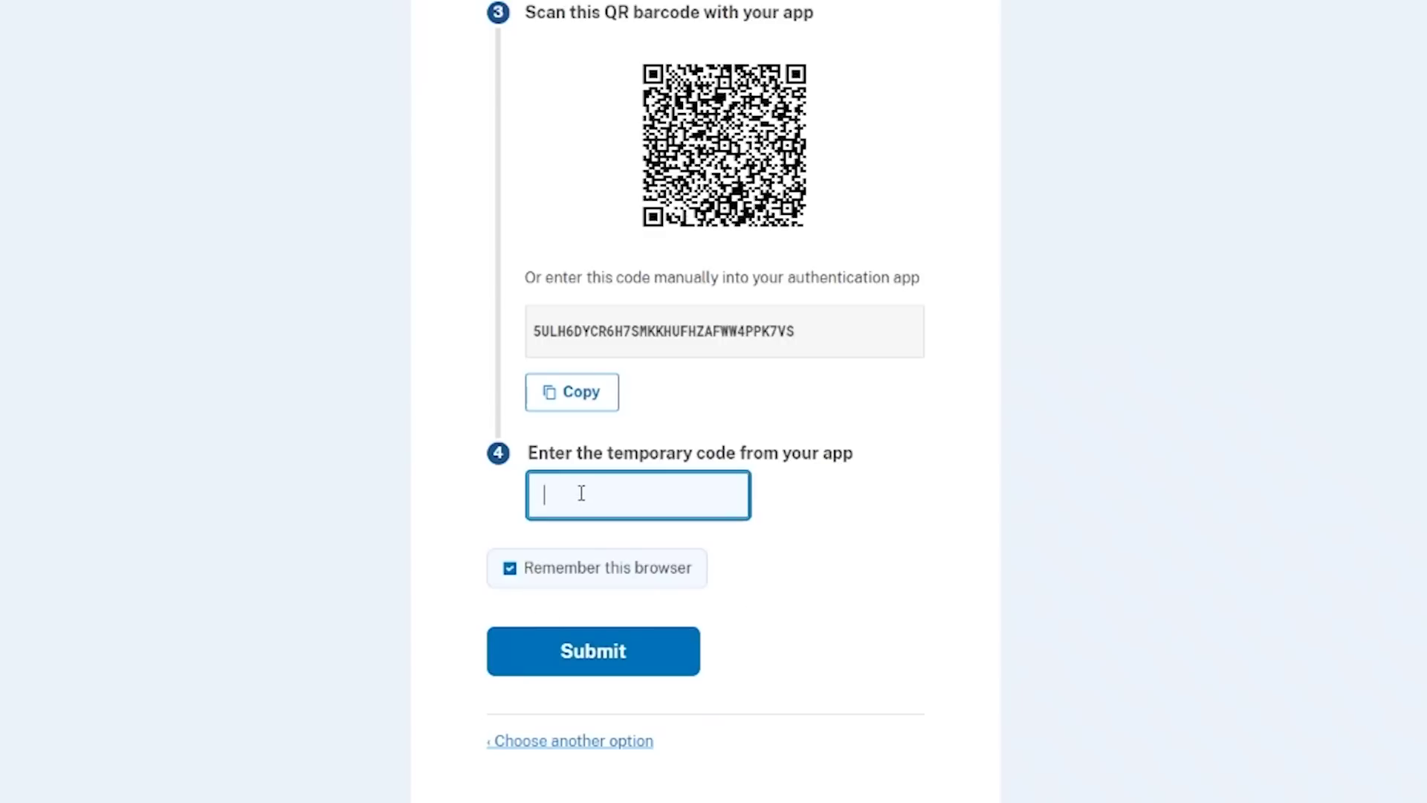
click(607, 654)
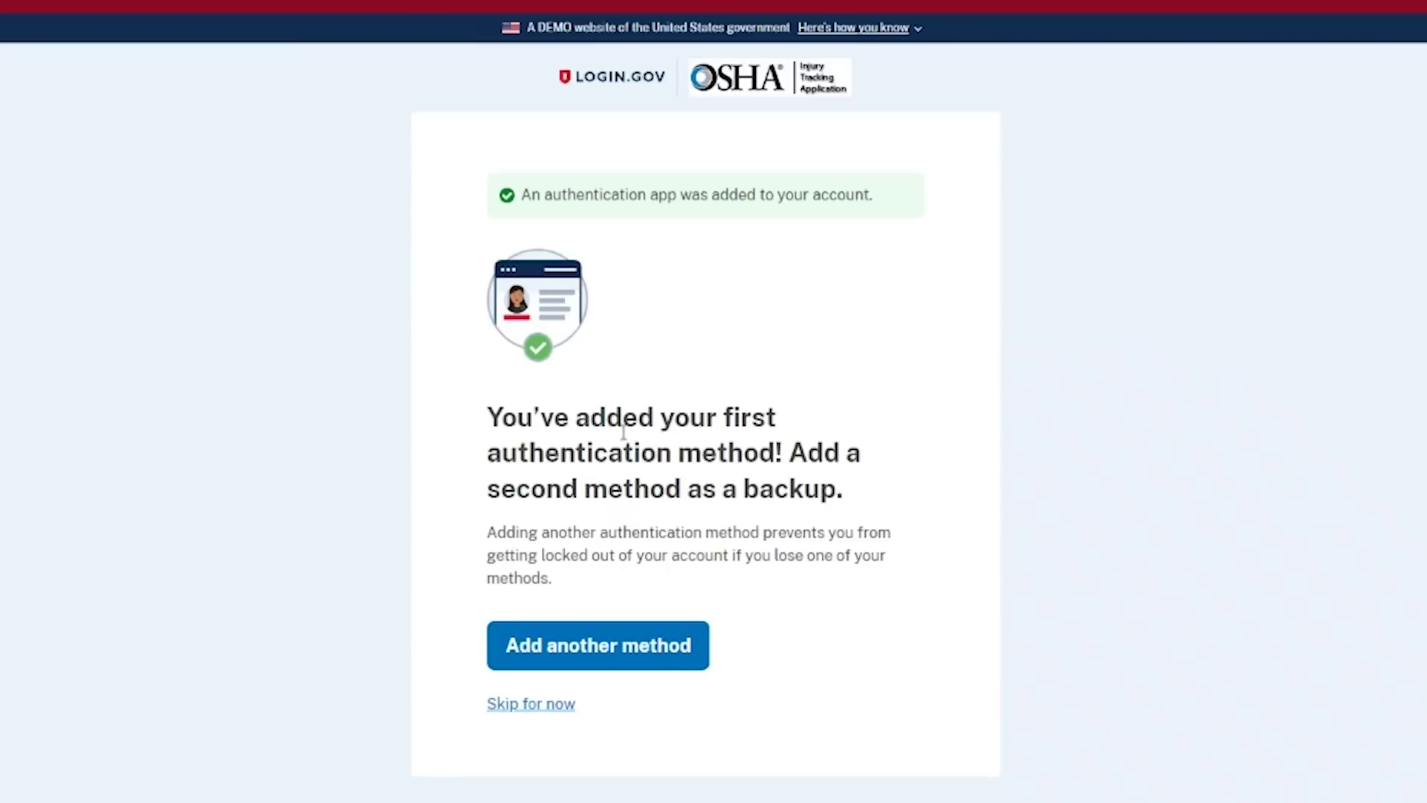
Skip the second authentication method and agree to connect Login.gov to OSHA ITA
click(570, 641)
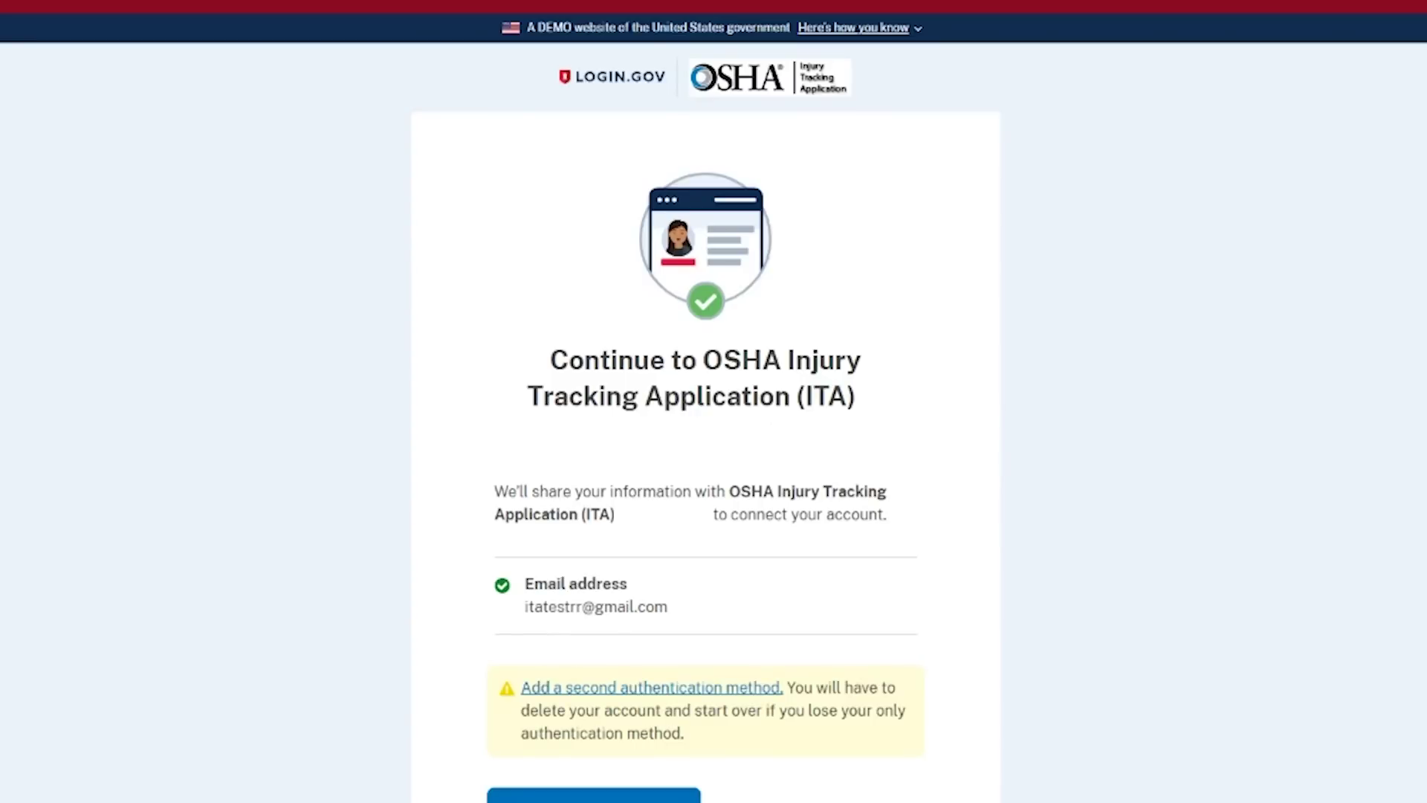
scroll(1009, 570, down, 2)
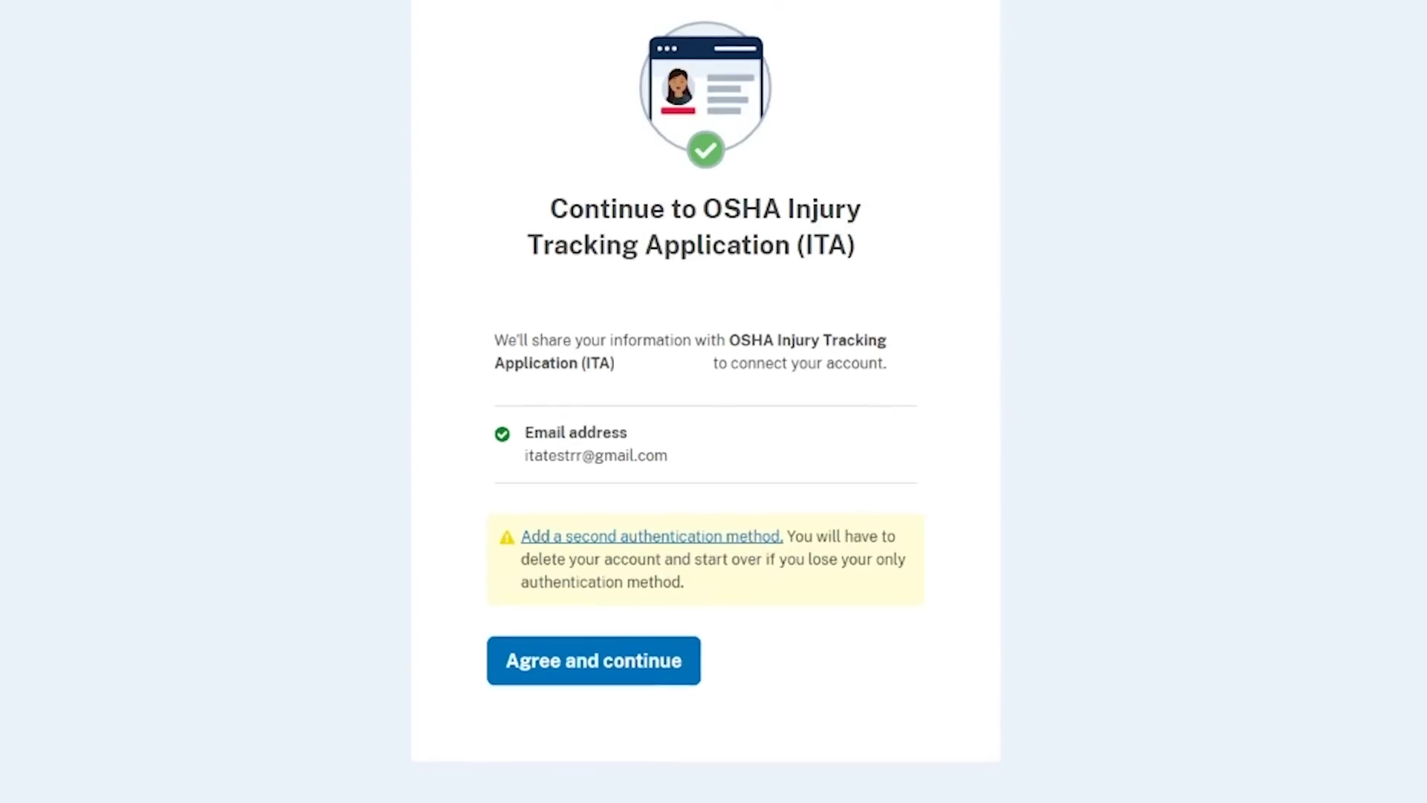
click(590, 661)
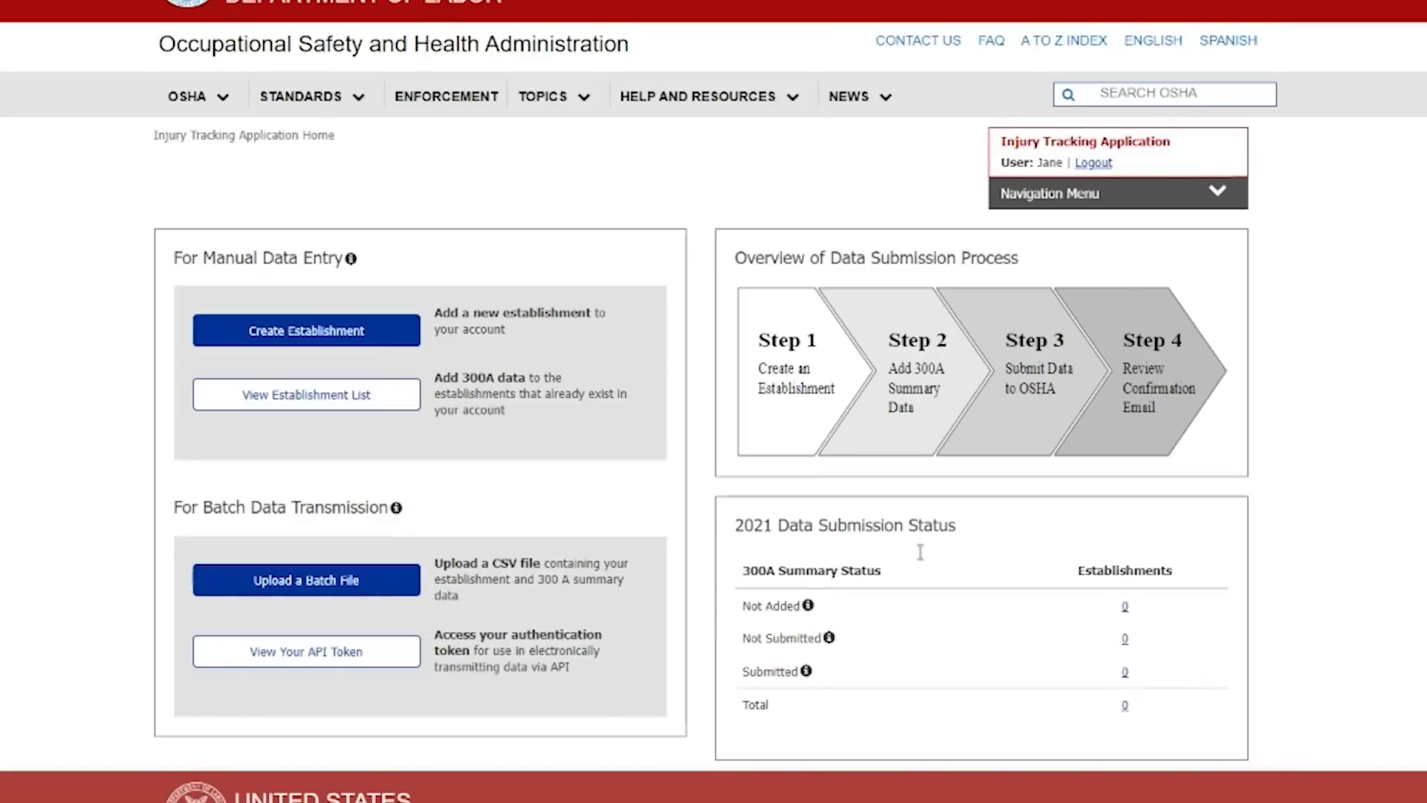